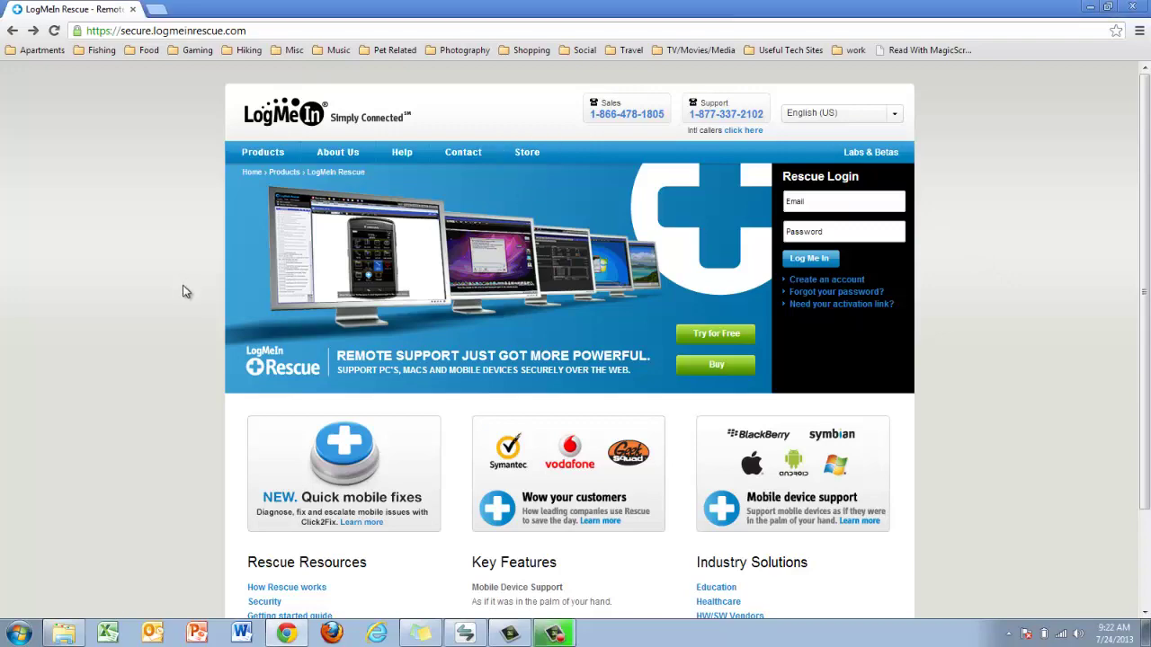
Open the LogMeIn Rescue Integration page listing salesforce.com, Zendesk, ServiceNow and Freshdesk.
scroll(181, 288, down, 3)
click(284, 510)
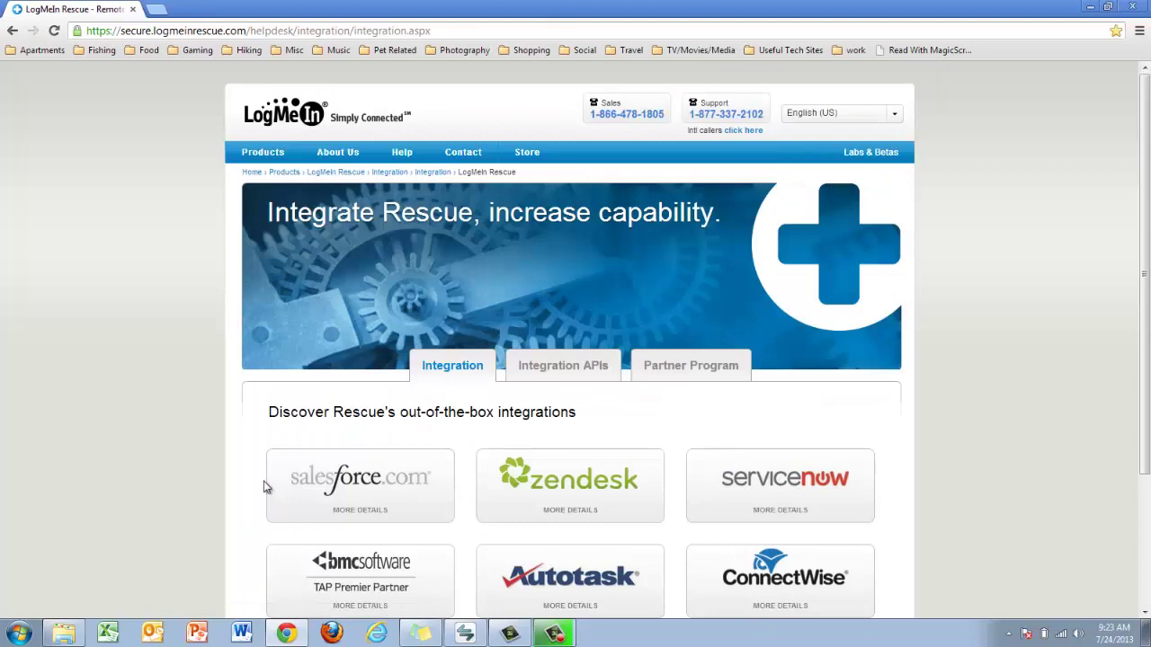
scroll(232, 400, down, 3)
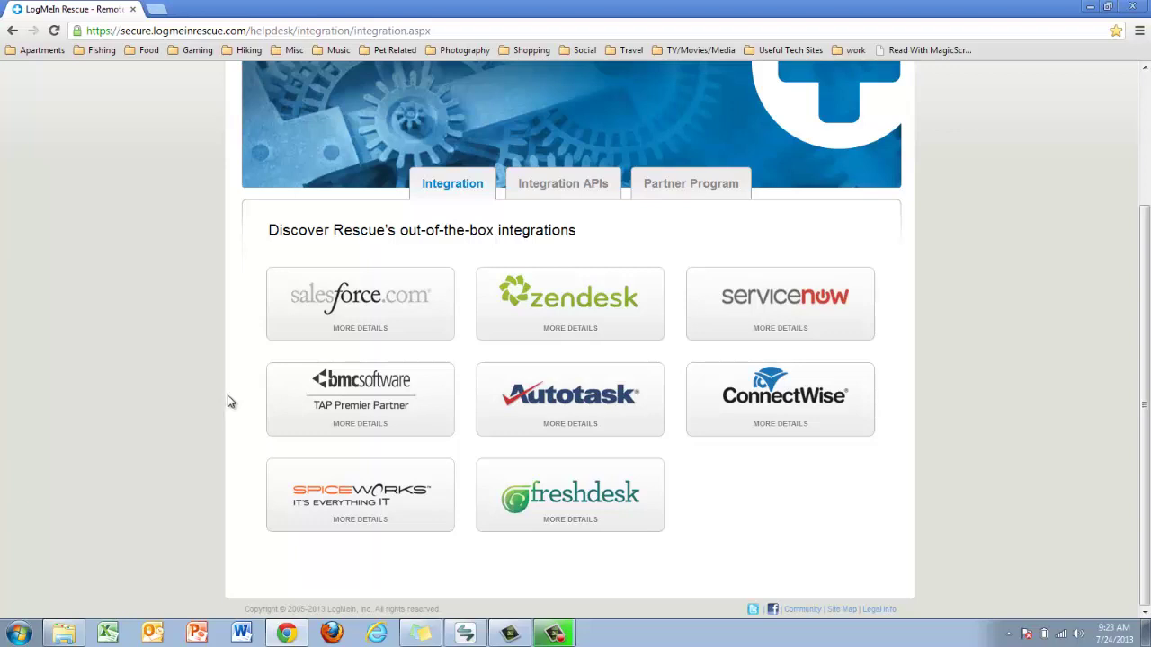
Open case 00001094 (LMI test) from the Salesforce Cases list and scroll to its Case Detail.
click(296, 311)
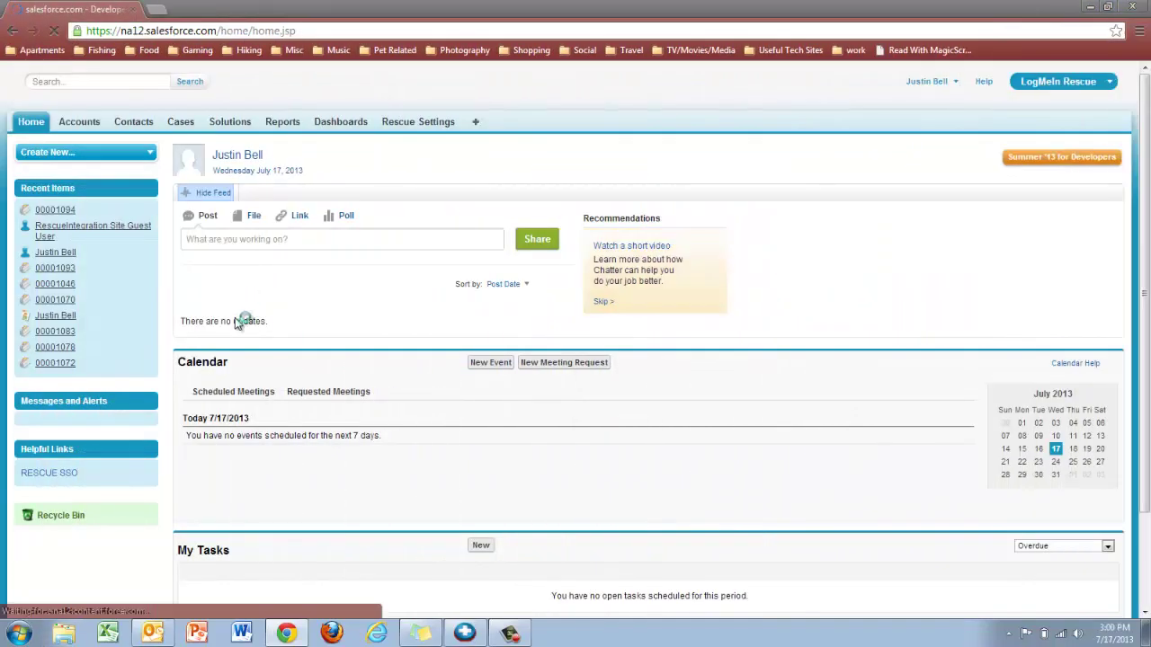
click(182, 123)
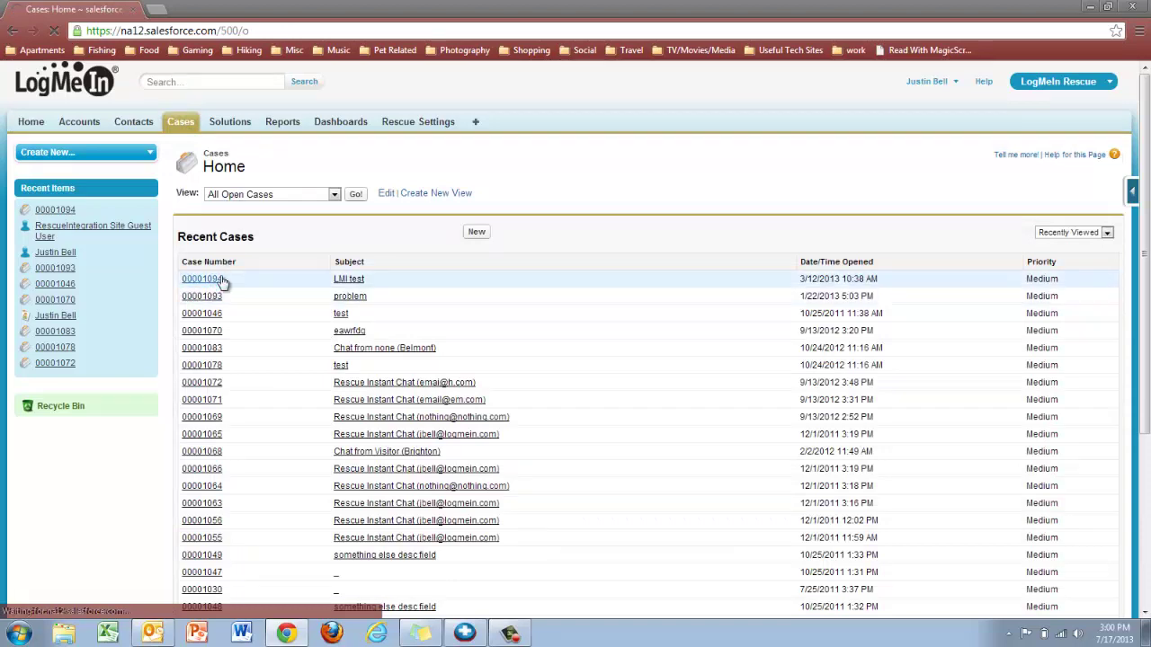
click(223, 281)
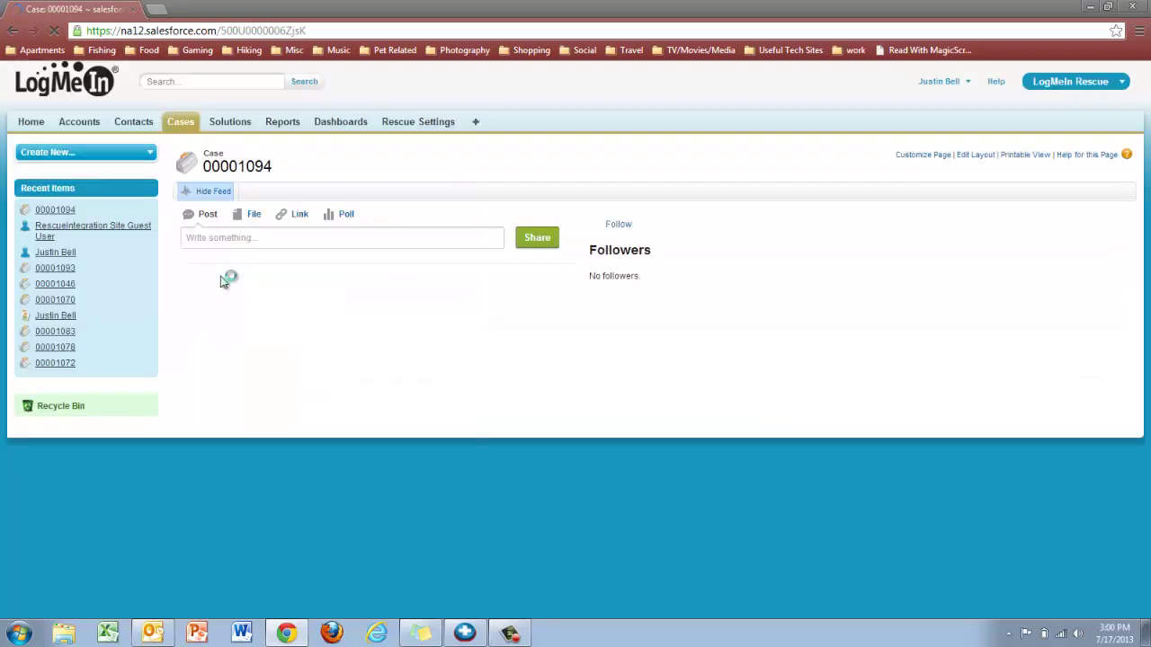
scroll(498, 329, down, 15)
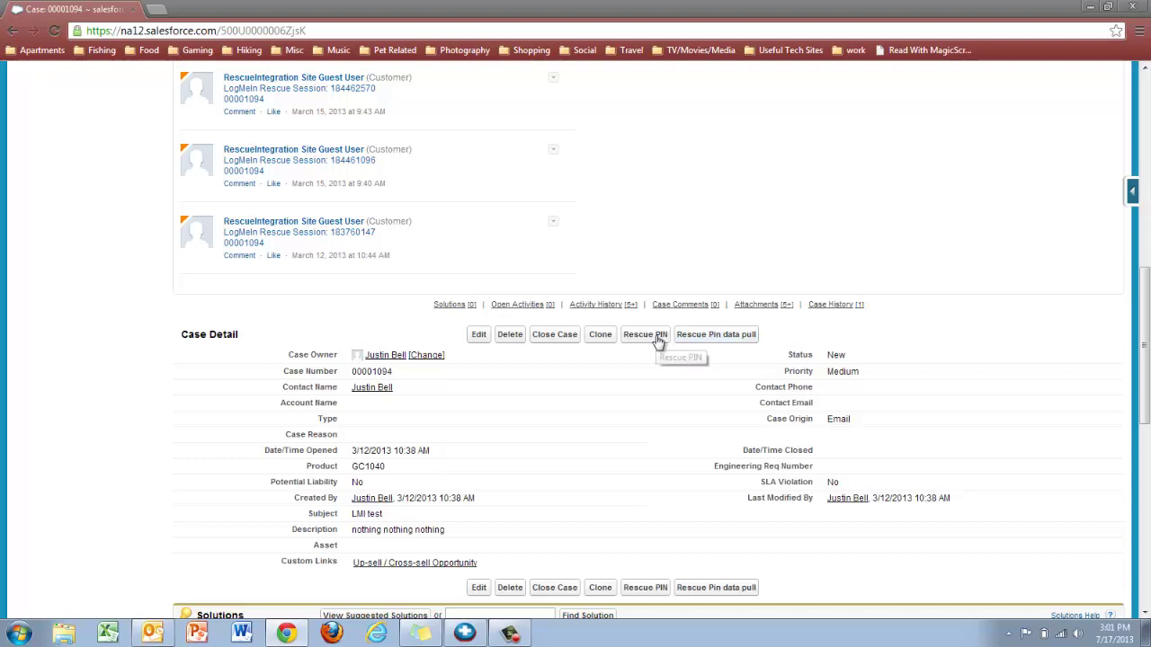
Generate a Rescue PIN for case 00001094, copy the six-digit code, and close the PIN window.
click(707, 337)
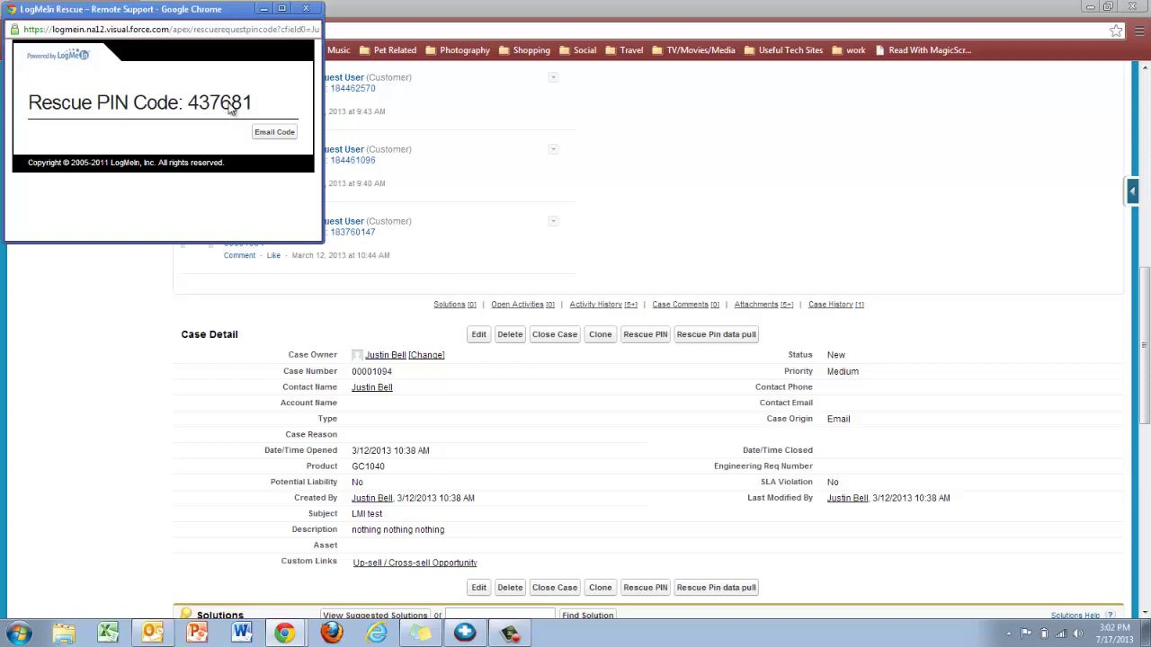
double_click(231, 108)
key(ctrl+c)
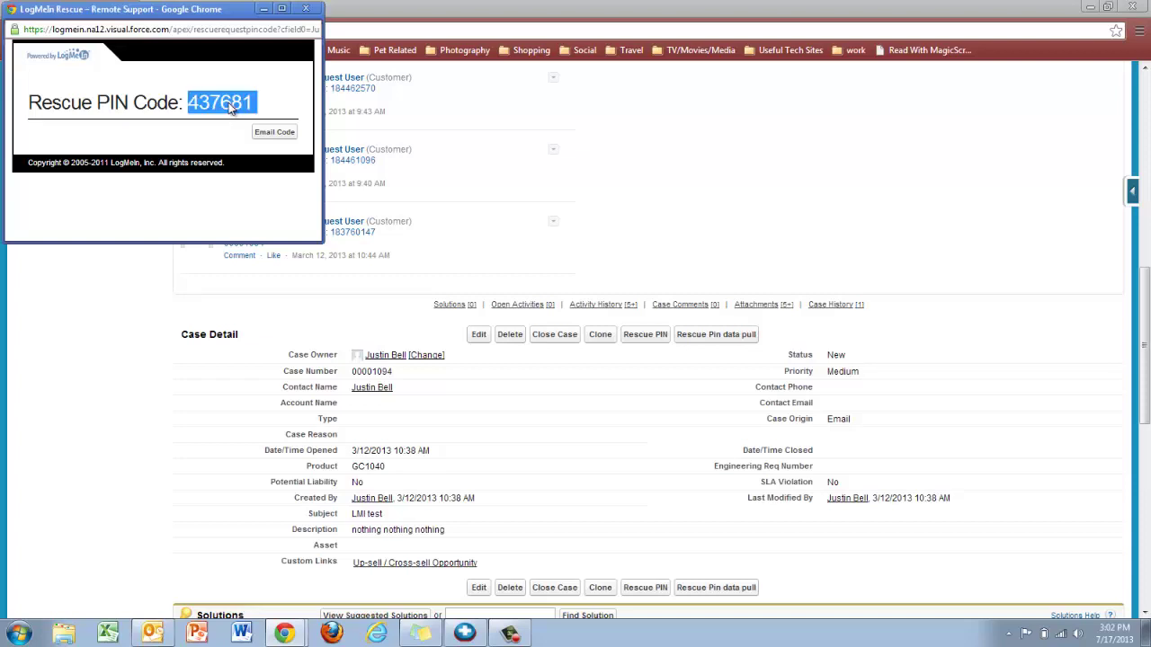
click(306, 9)
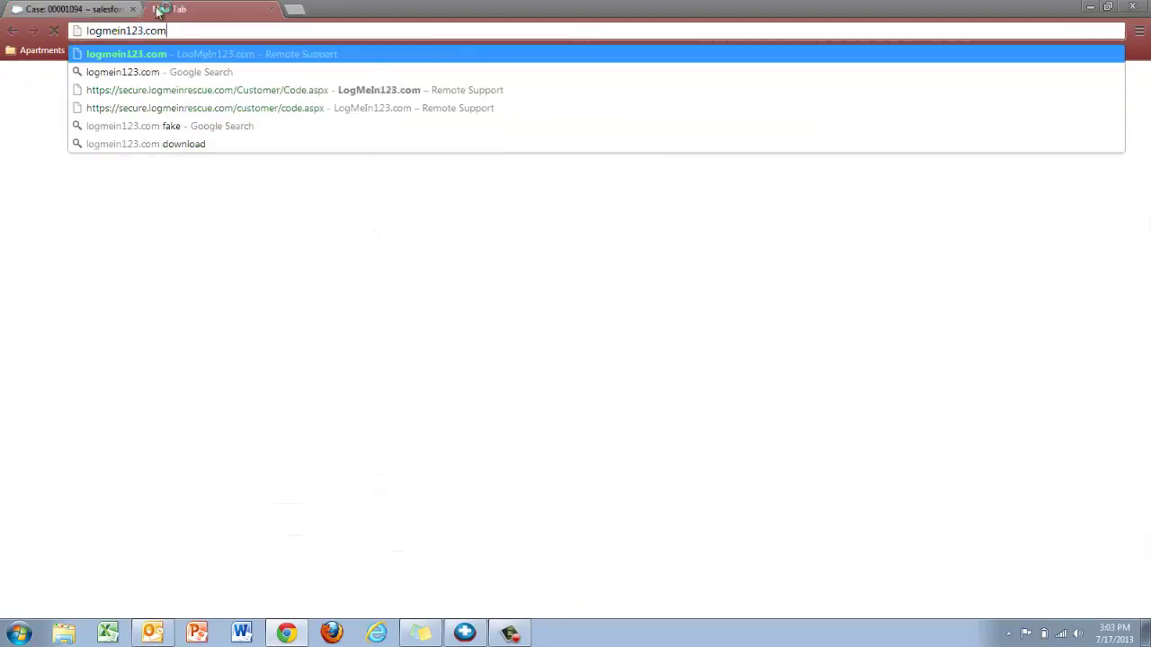
Enter the copied PIN on logmein123.com, then download and run the Rescue customer applet.
key(Return)
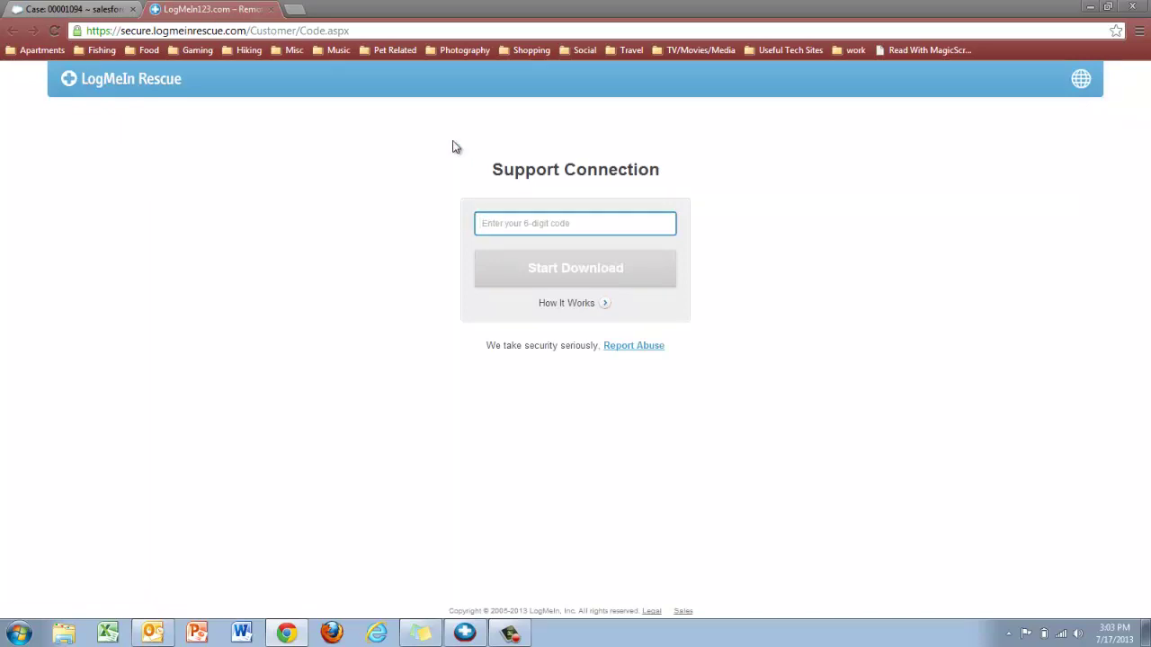
key(ctrl+v)
click(529, 281)
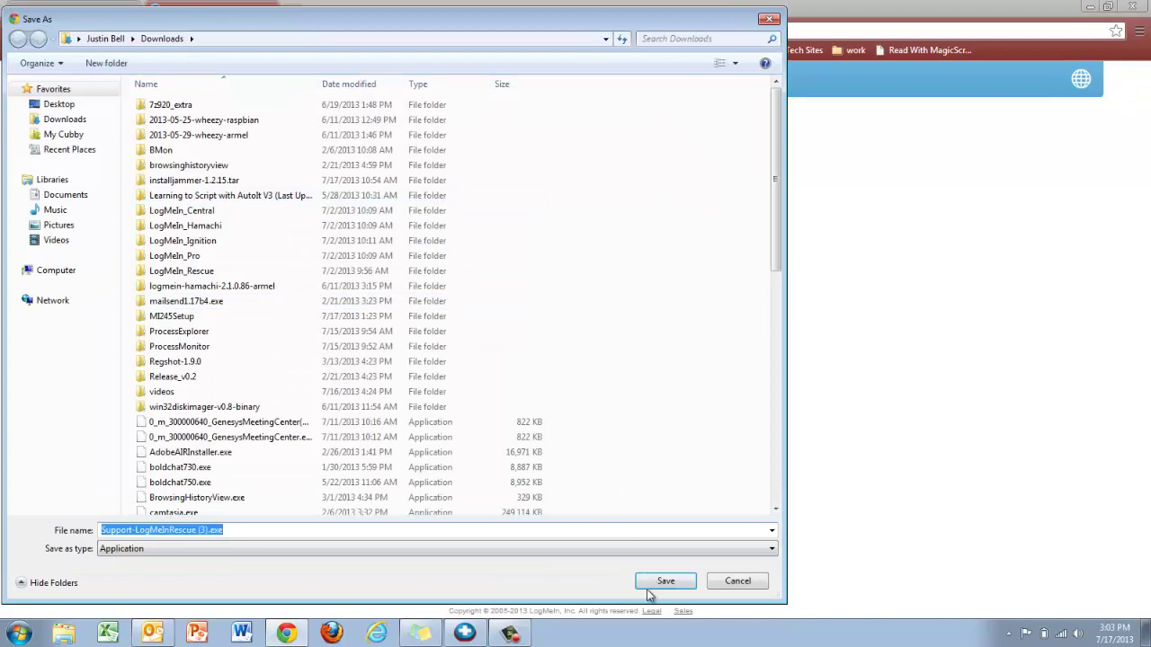
click(663, 581)
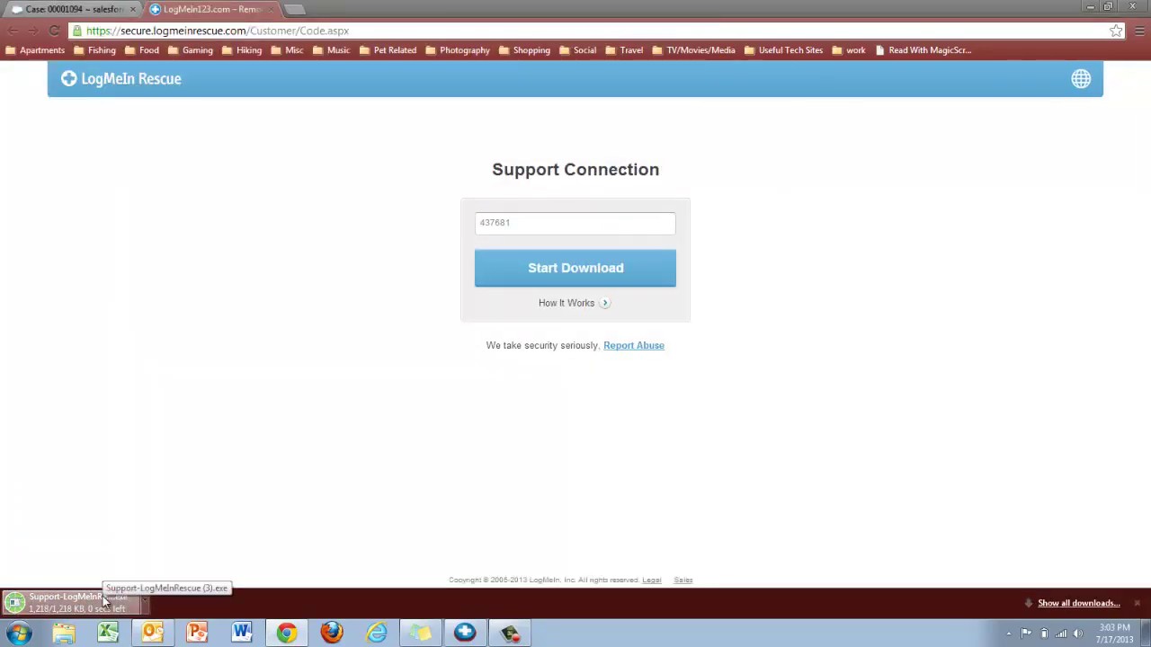
click(103, 600)
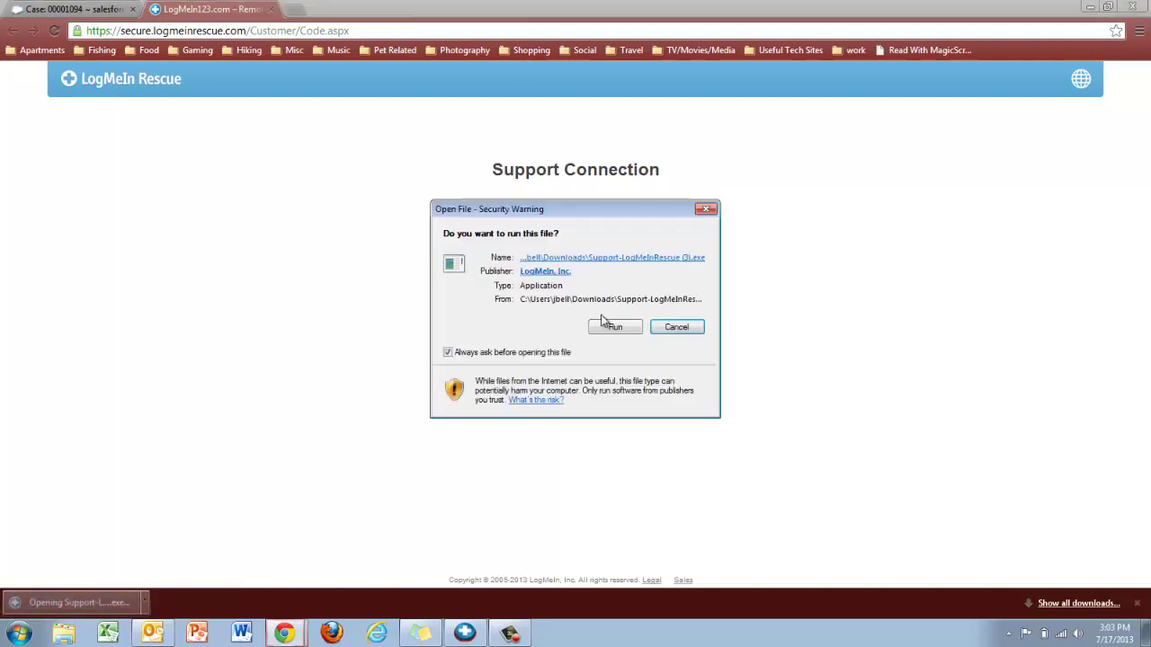
click(610, 326)
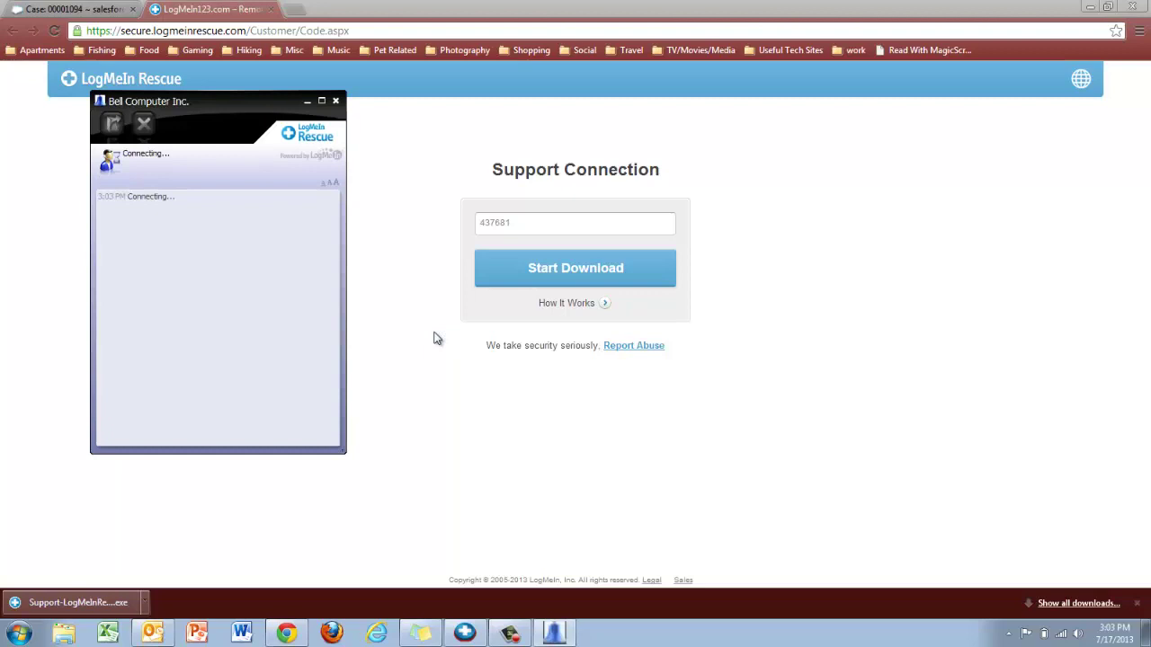
drag(201, 108, 575, 142)
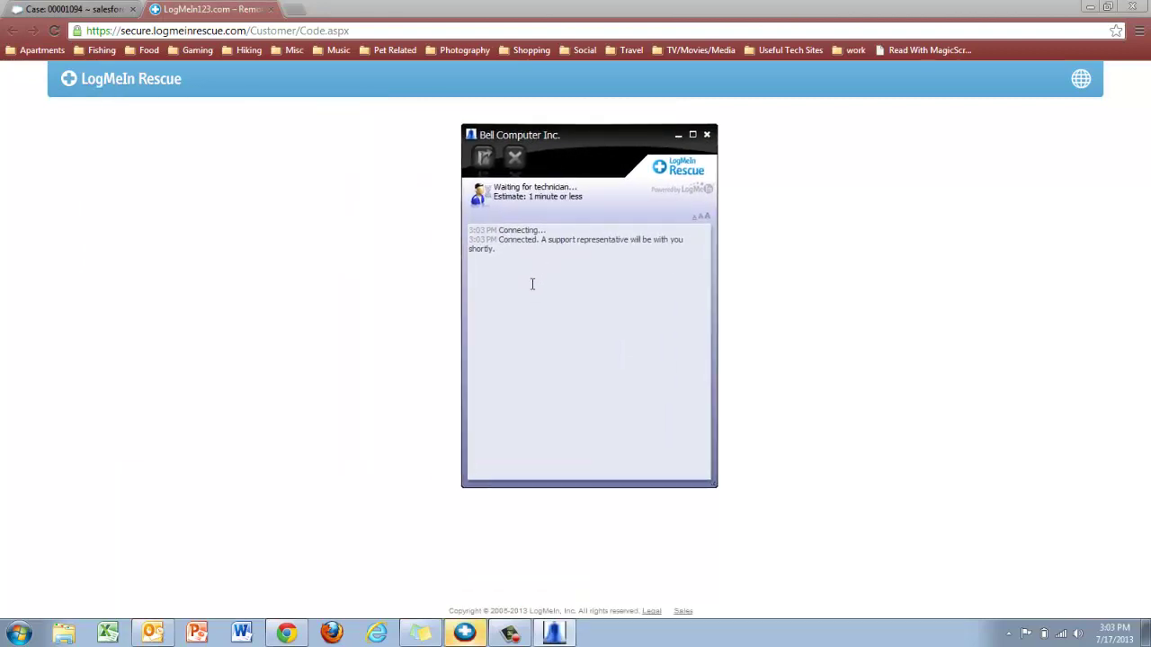
Pick up the waiting customer session in the Technician Console and send a test chat message.
click(464, 633)
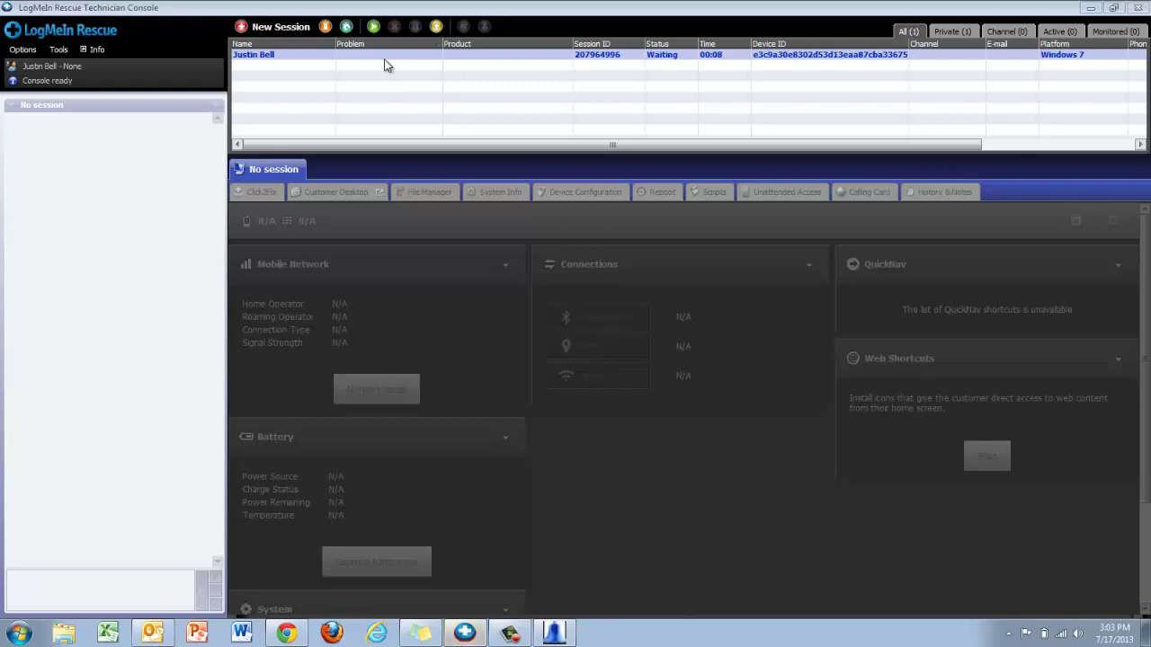
double_click(384, 56)
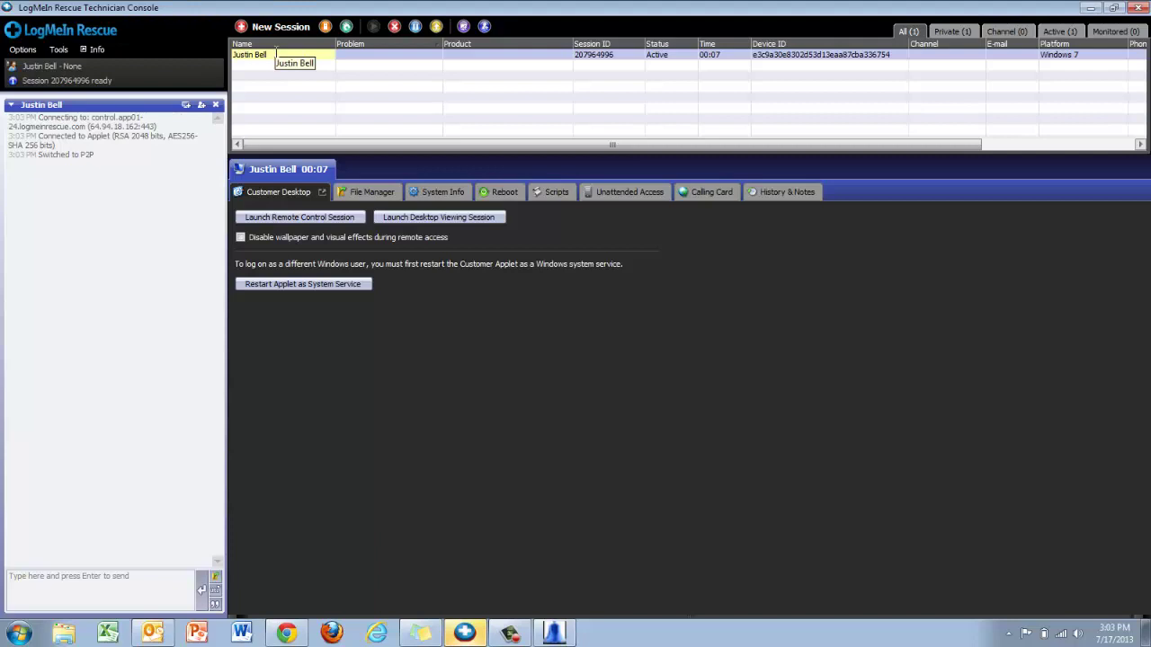
click(134, 584)
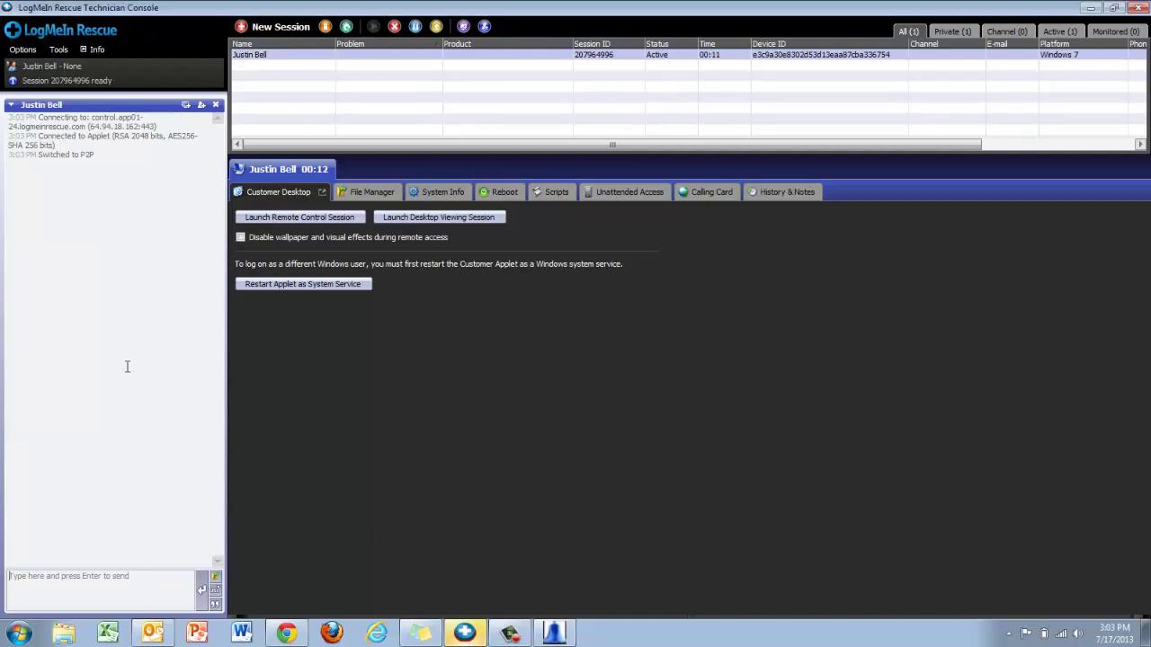
text(lksmdfglknsdfkj)
key(Return)
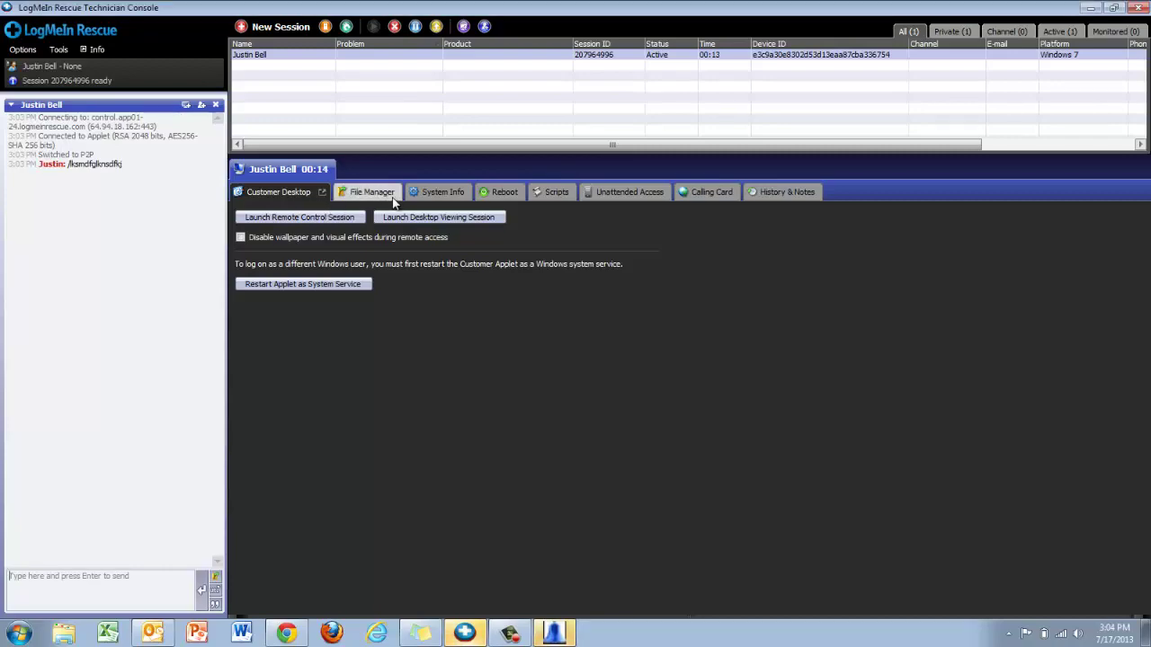
Gather the customer's system information with their permission, then end the Rescue session.
click(441, 192)
click(349, 248)
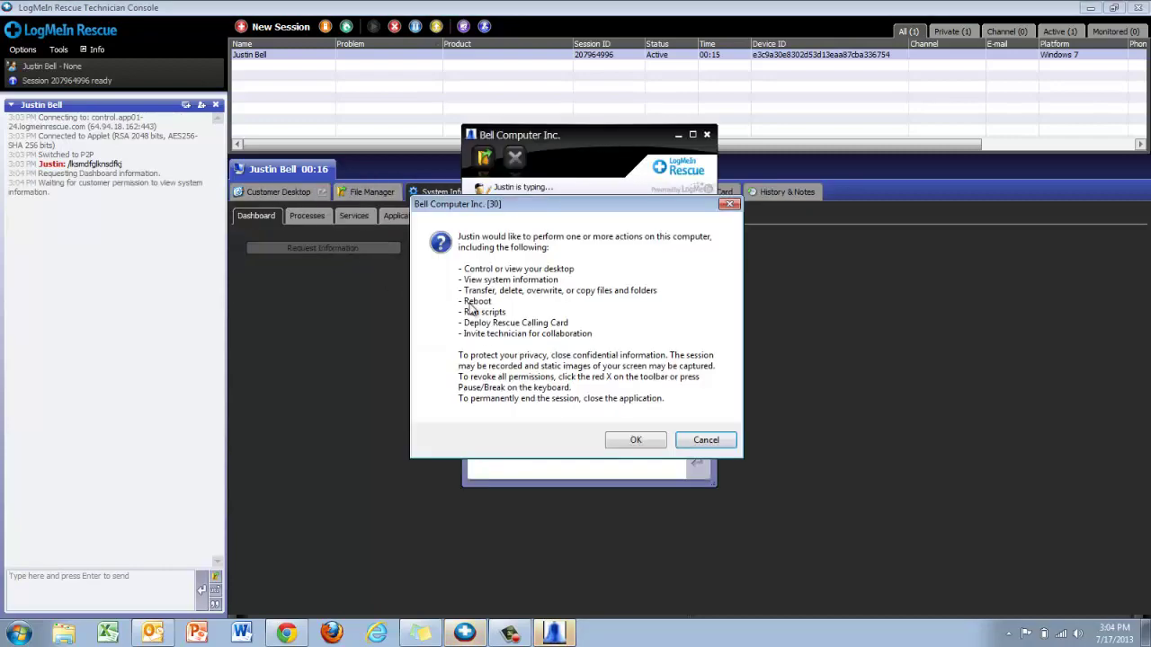
click(615, 439)
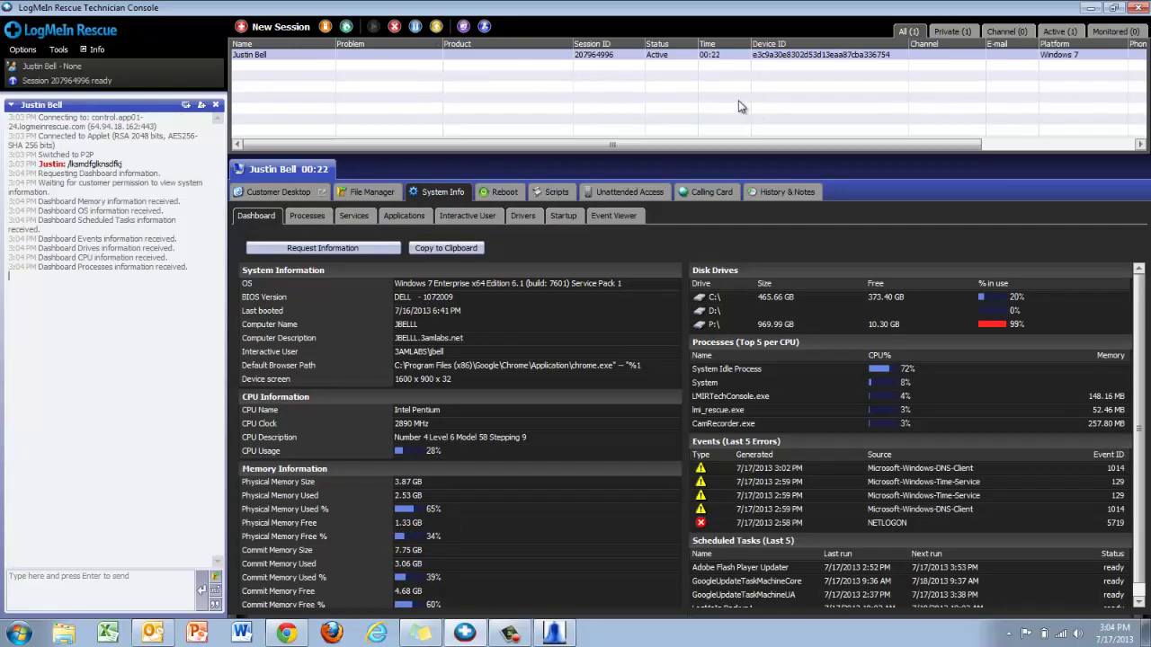
click(394, 27)
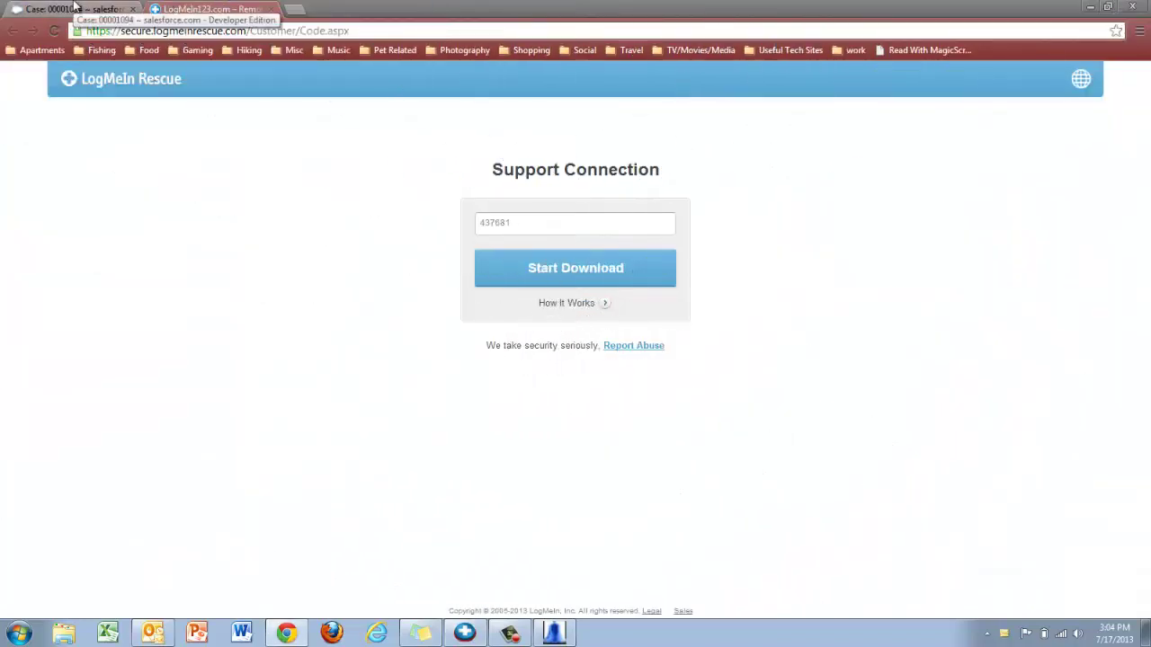
Review the Session 207964996 activity task and the Rescue_Session_207964996.txt attachment on case 00001094.
click(135, 9)
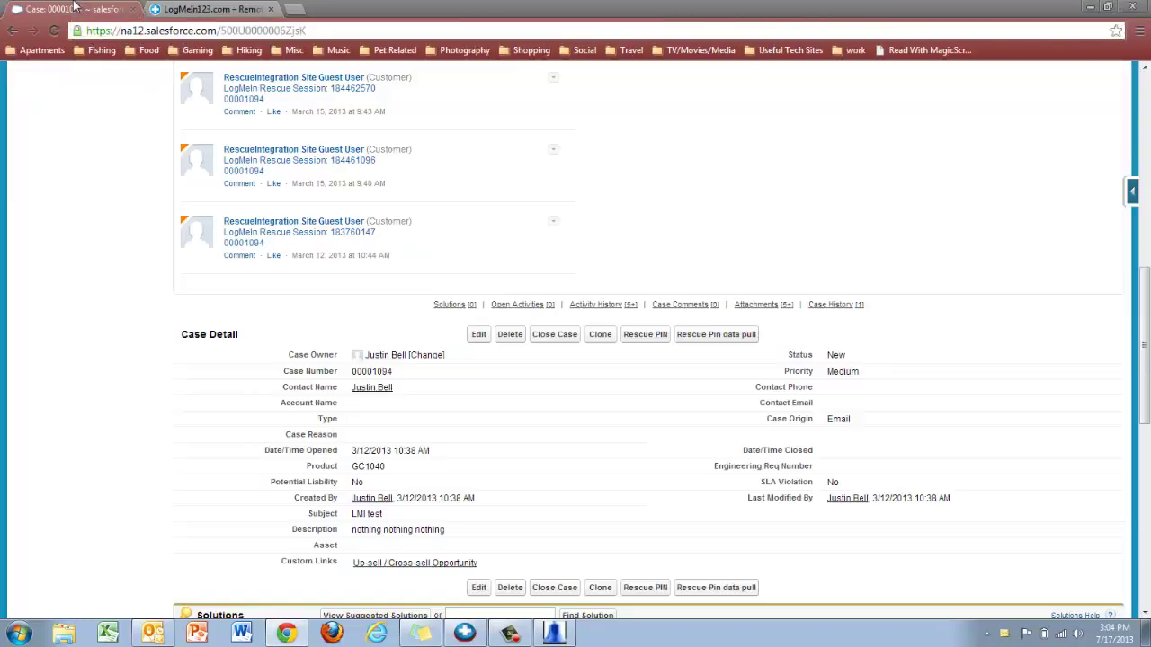
mouse_move(509, 320)
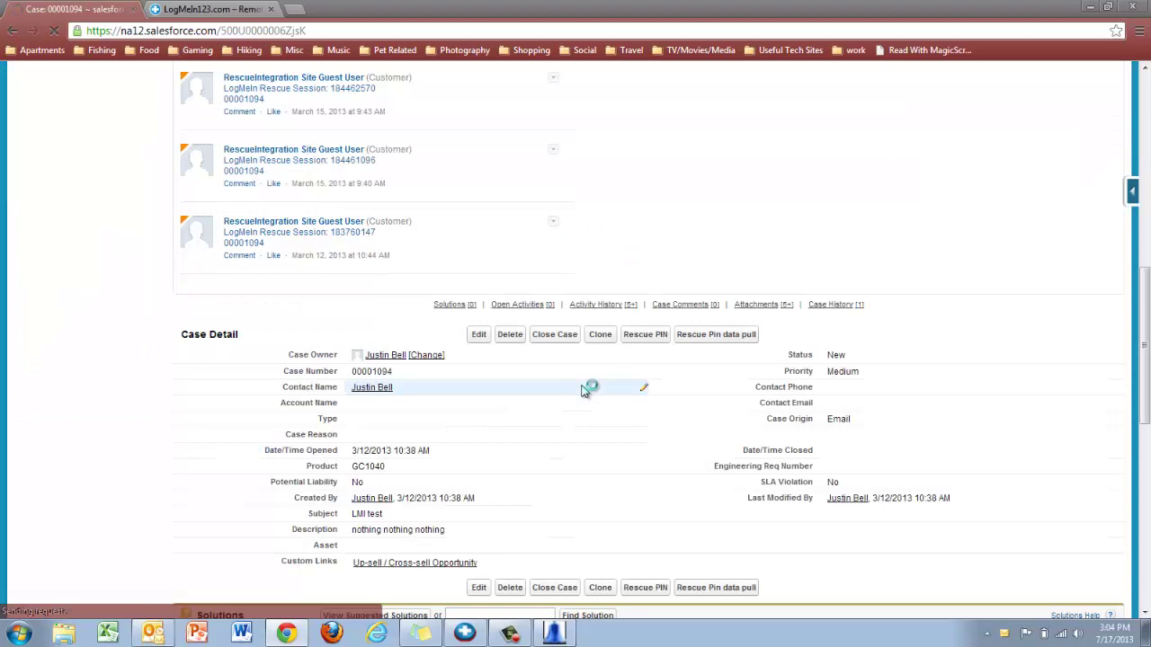
scroll(583, 389, down, 4)
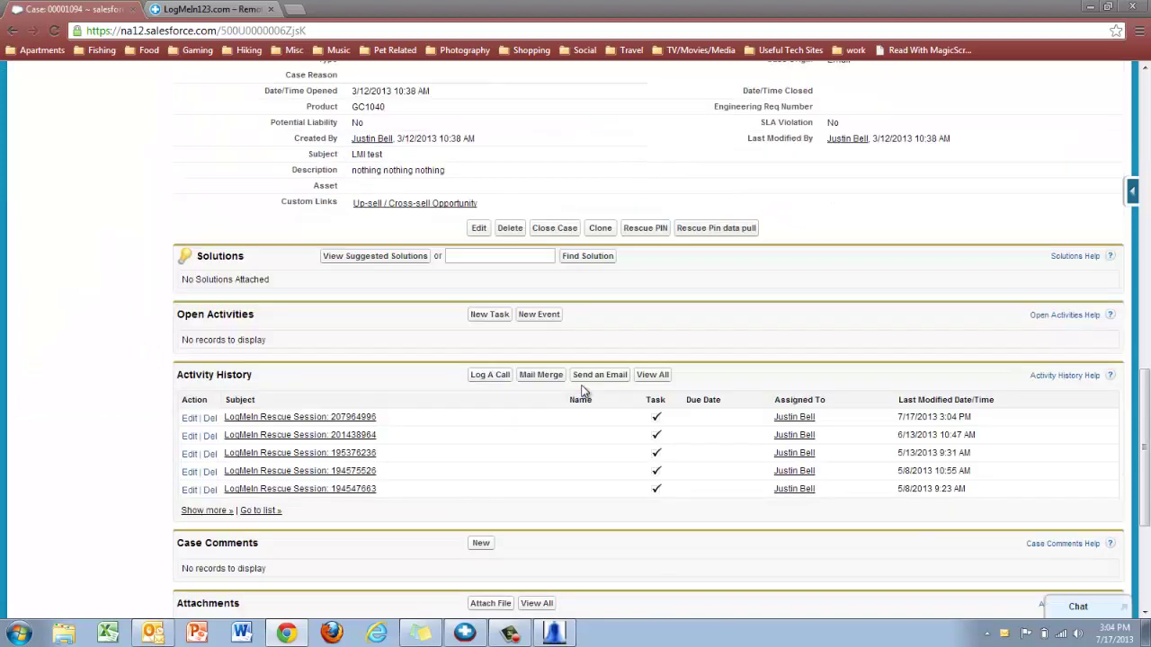
click(361, 418)
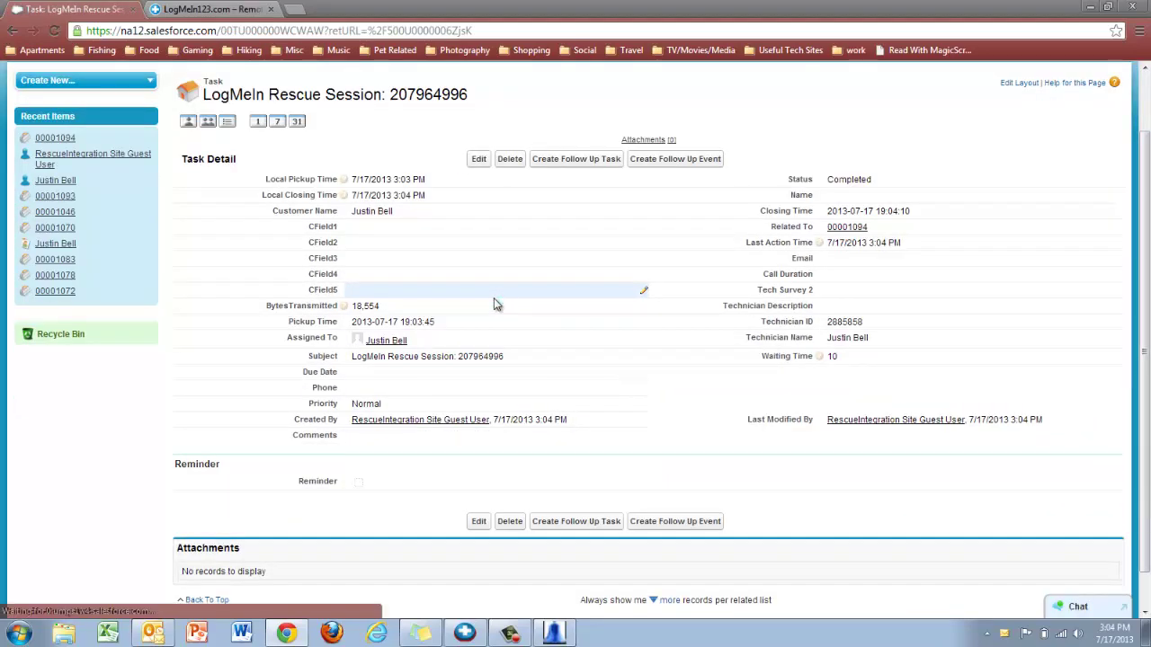
click(848, 229)
scroll(570, 403, down, 10)
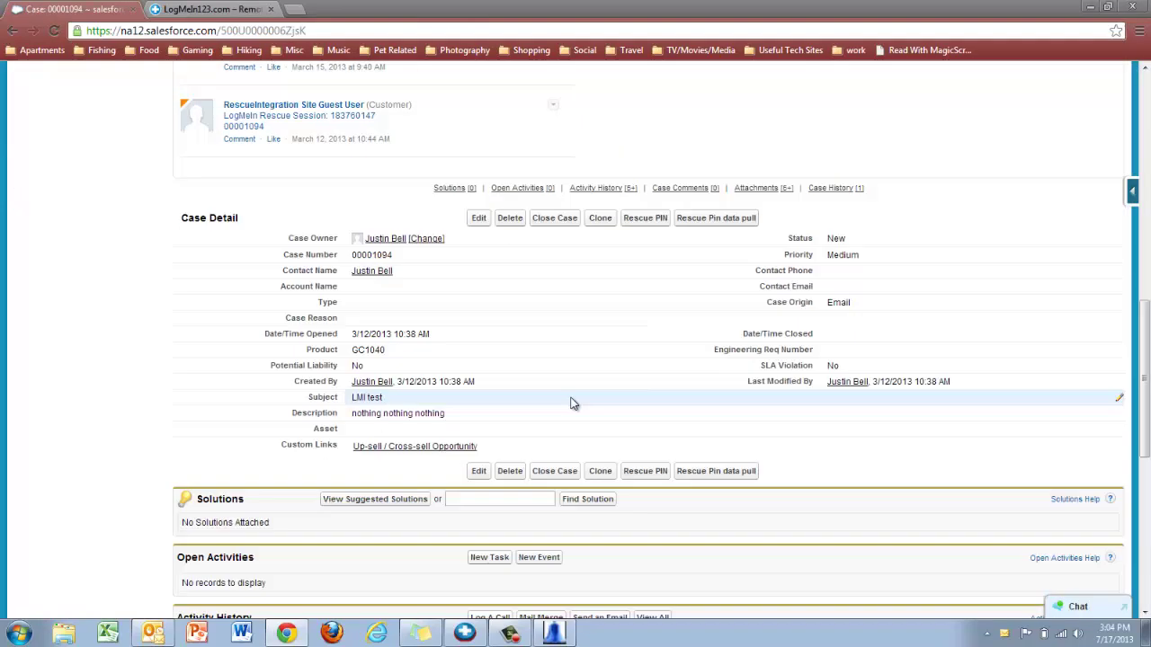
scroll(569, 403, down, 2)
click(365, 376)
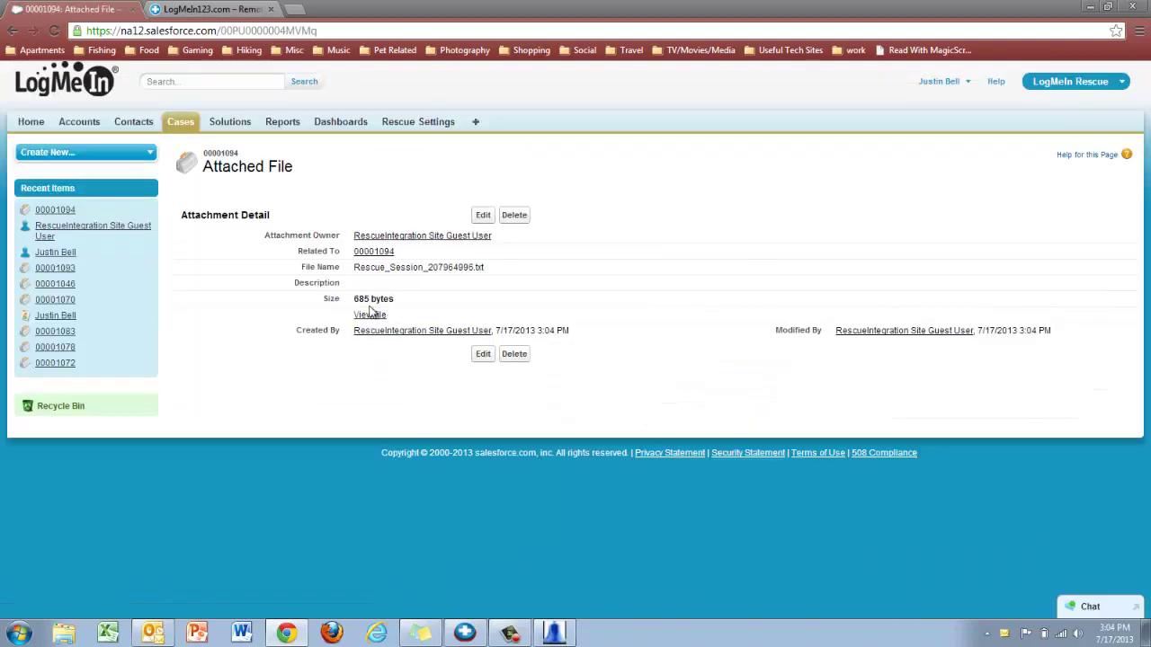
click(370, 316)
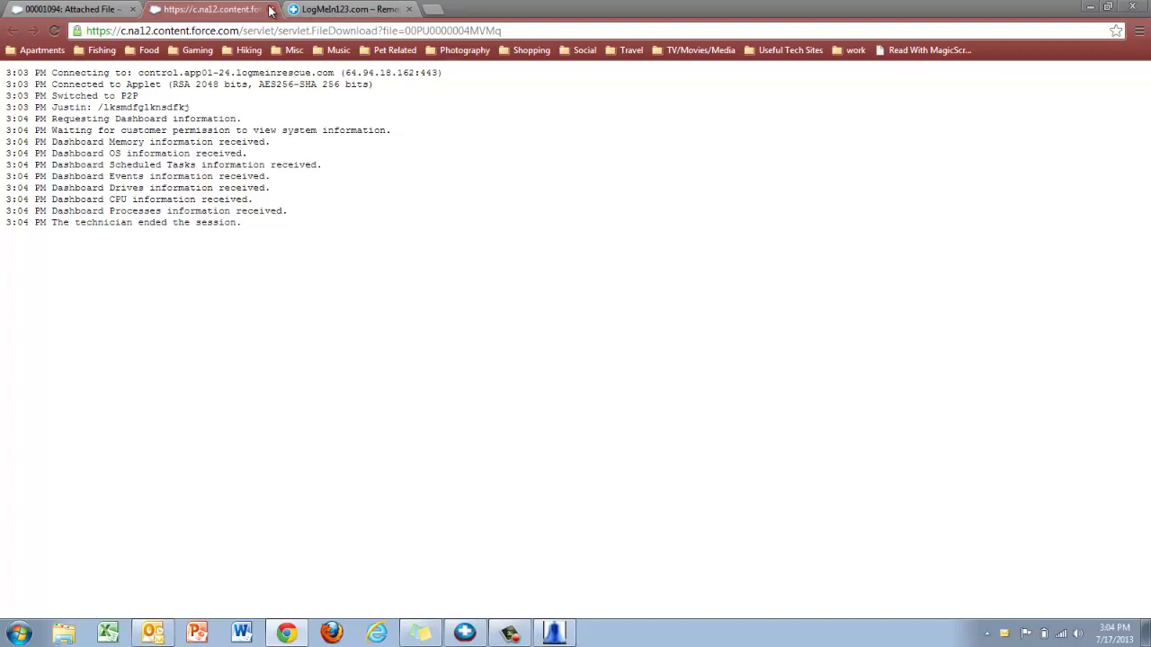
click(270, 10)
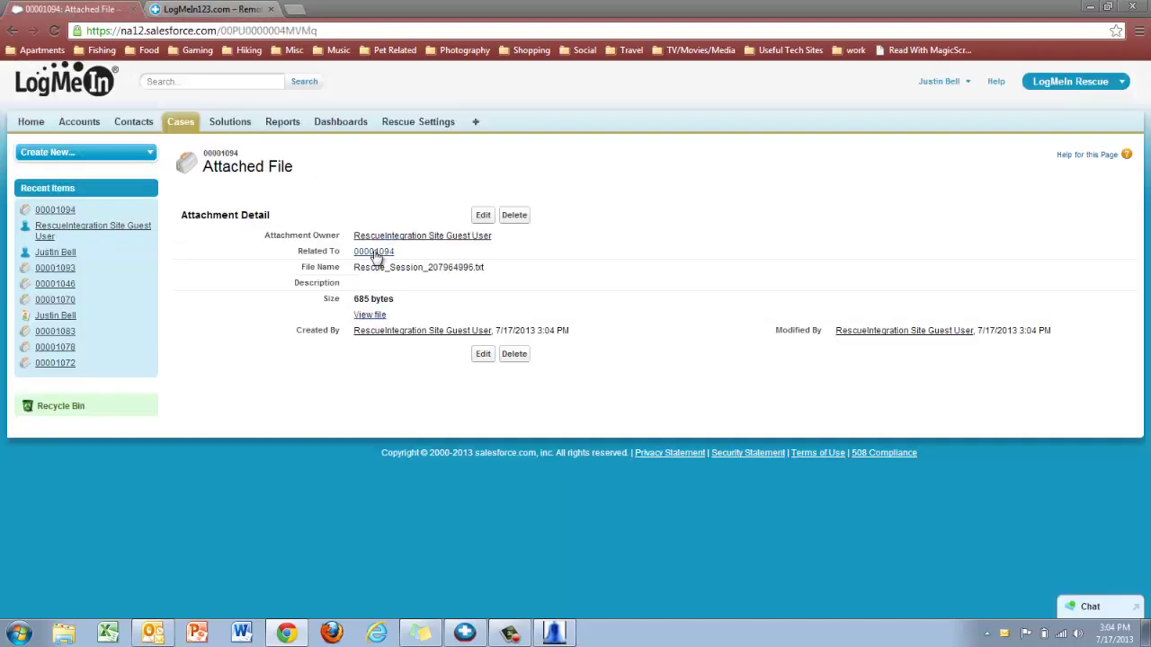
click(374, 254)
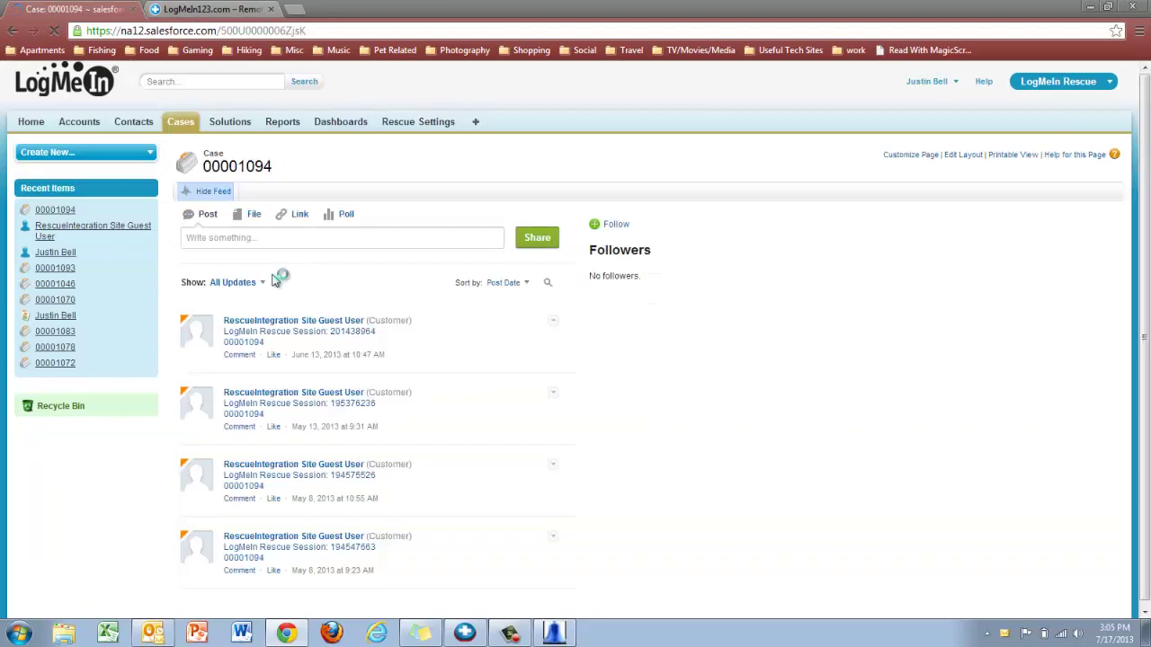
scroll(495, 327, down, 8)
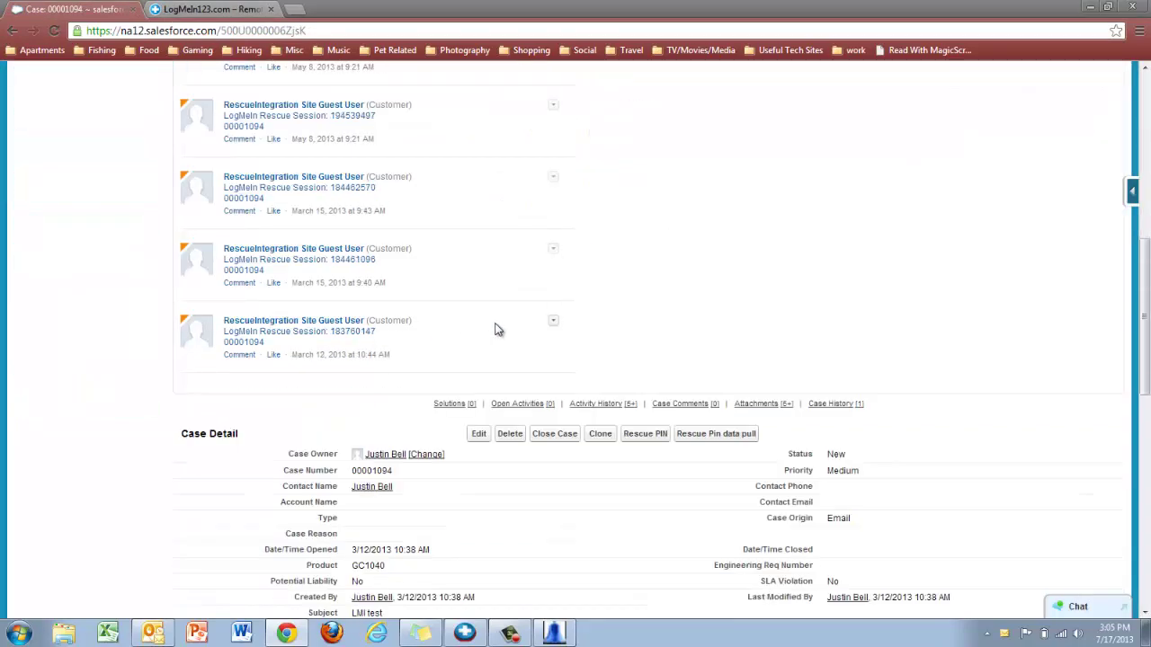
scroll(495, 327, down, 5)
scroll(495, 327, down, 3)
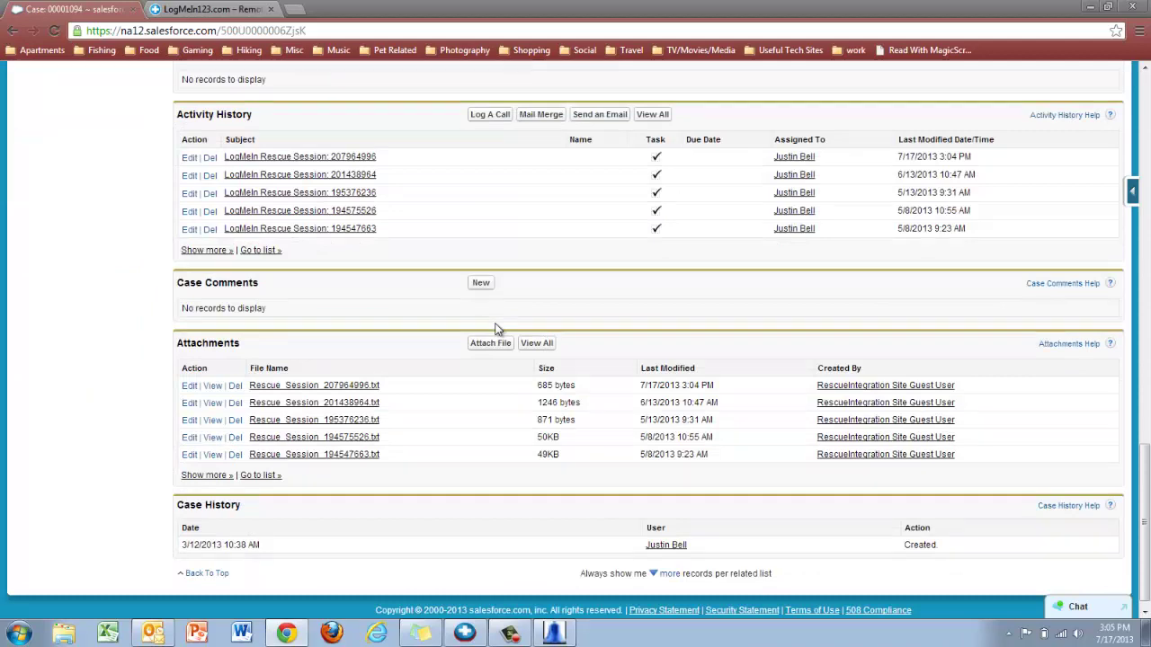
scroll(495, 328, up, 3)
scroll(495, 328, up, 4)
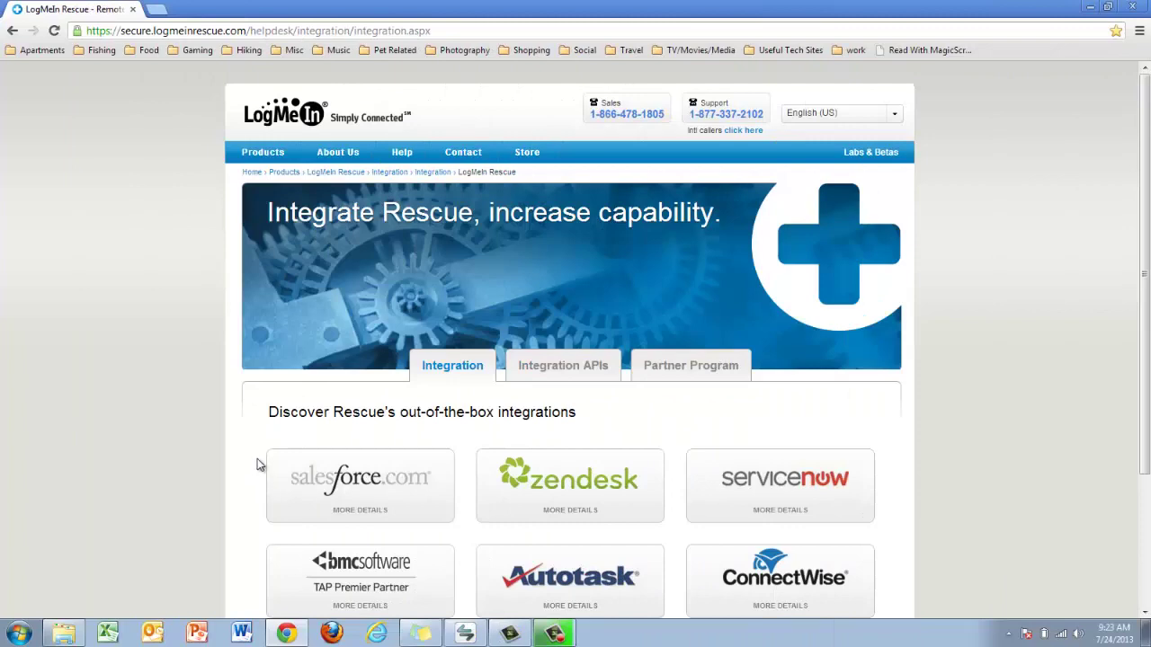
Open the salesforce.com integration details from the Rescue integrations page.
scroll(231, 401, down, 2)
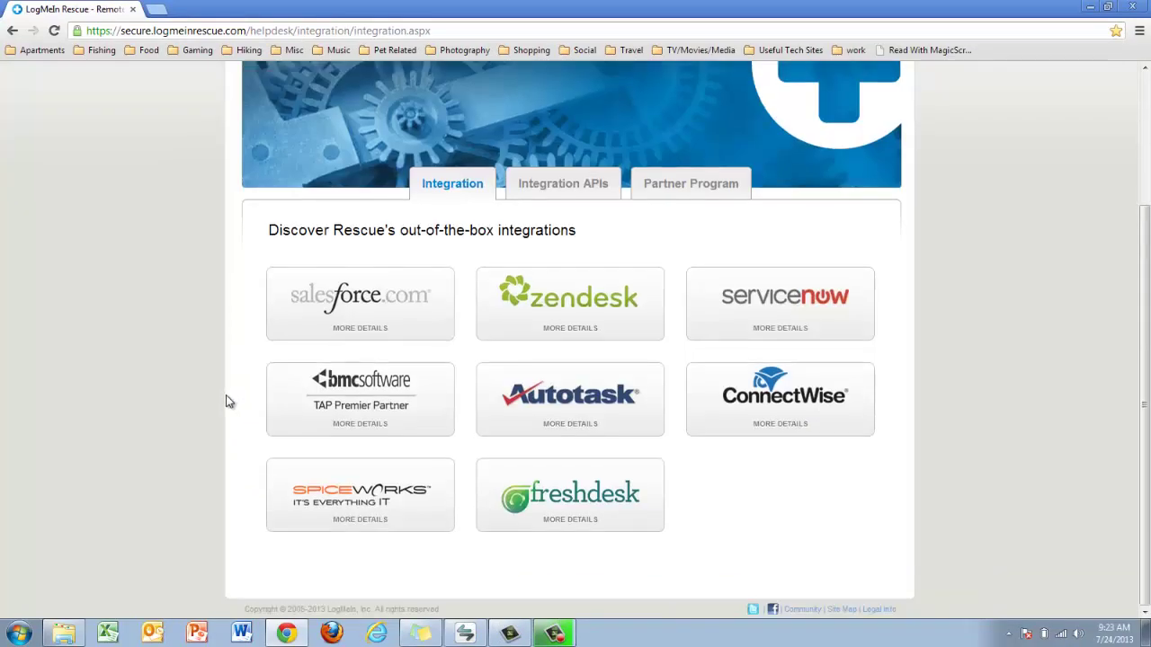
click(353, 307)
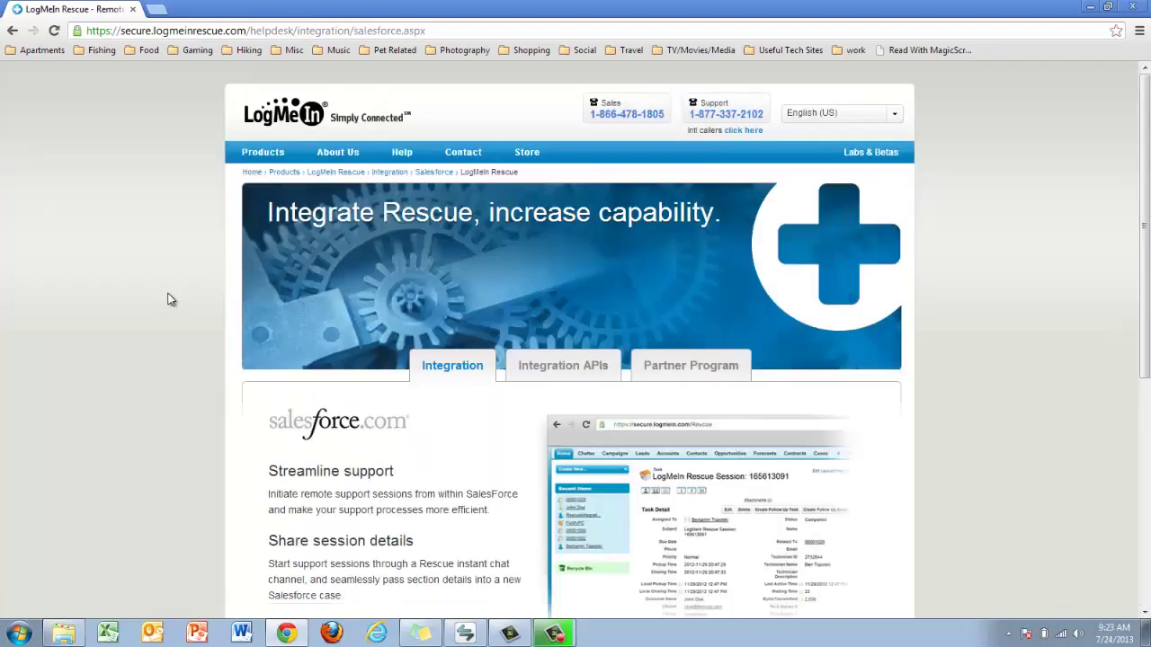